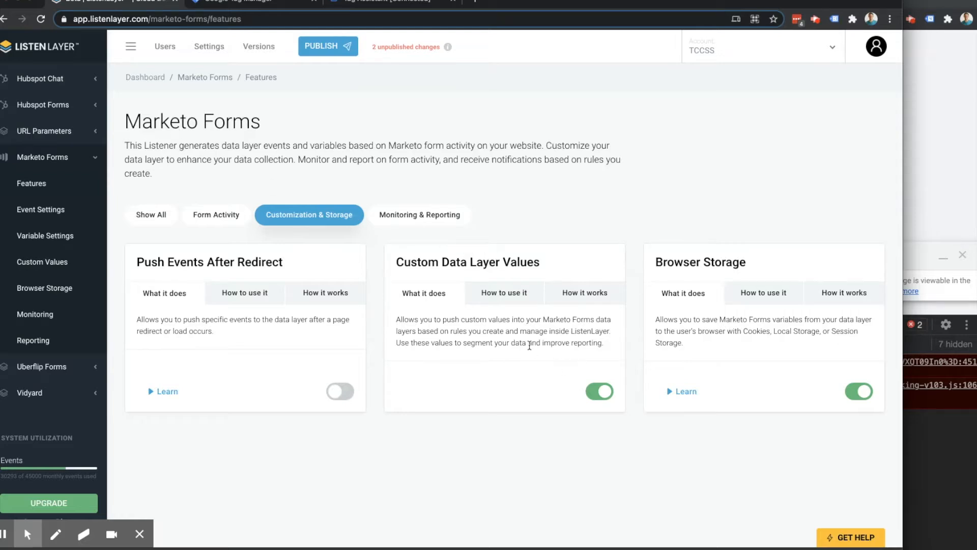
- Read the Custom Data Layer Values feature's explanations of how to use it, how it works and what it does
click(496, 296)
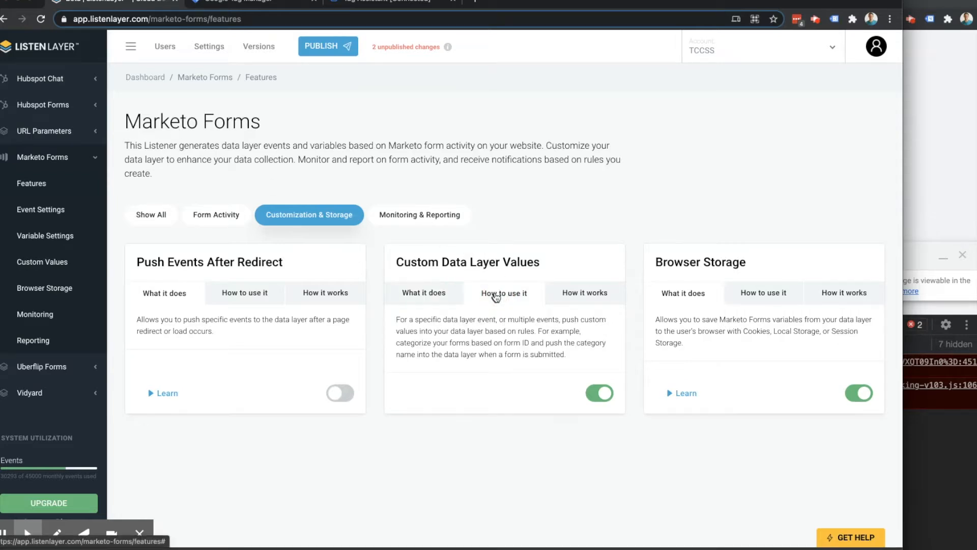
click(567, 295)
click(495, 301)
click(435, 297)
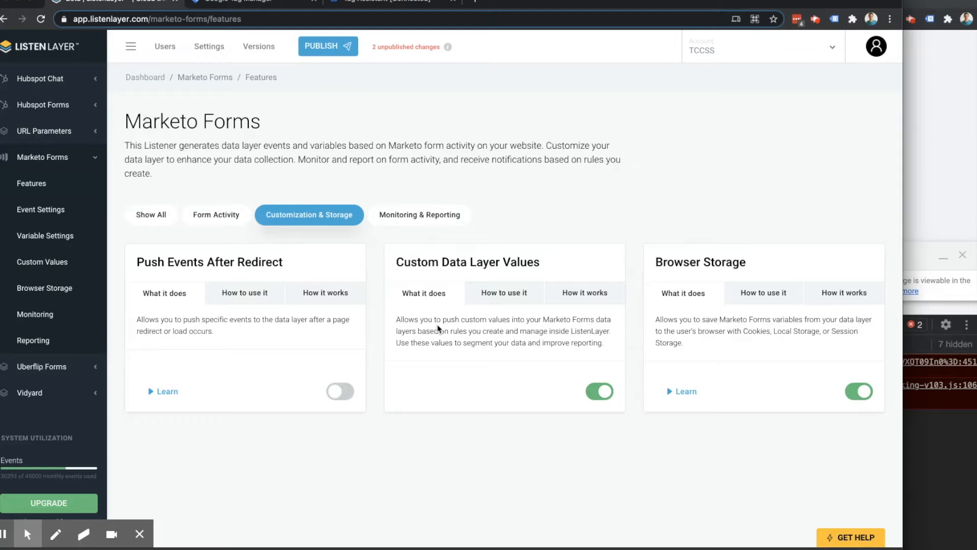
- Open the global Custom Data Layer Variables settings and review the custom variables defined for the data layers
scroll(44, 177, up, 5)
click(45, 176)
scroll(246, 283, down, 2)
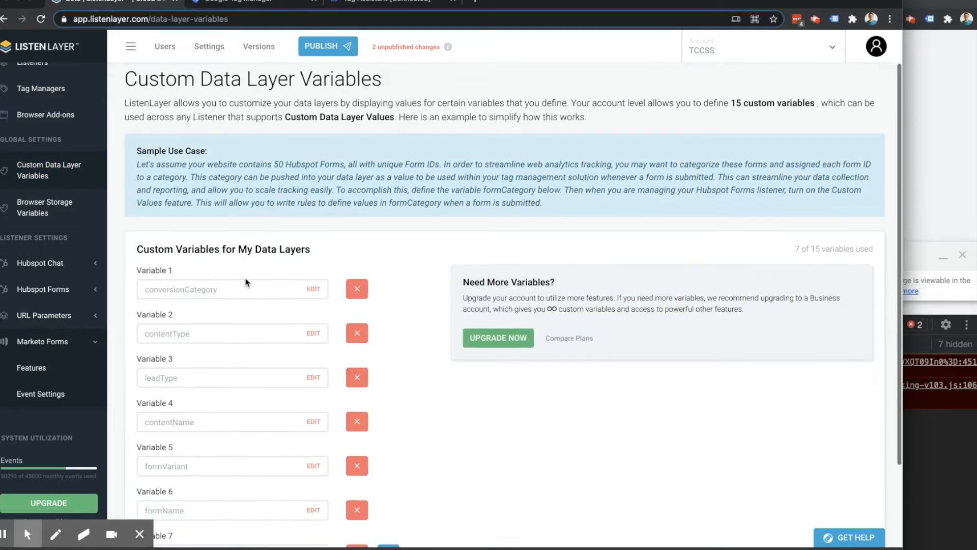
scroll(245, 283, down, 2)
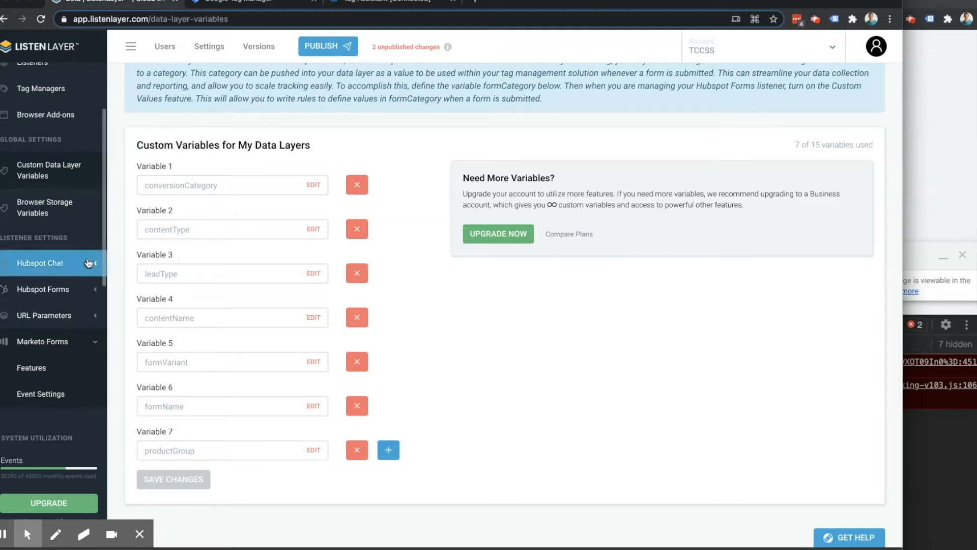
- Open the Categorize Marketo Forms lookup rule for editing from the Marketo Forms custom value rules
scroll(47, 244, down, 2)
scroll(47, 253, down, 2)
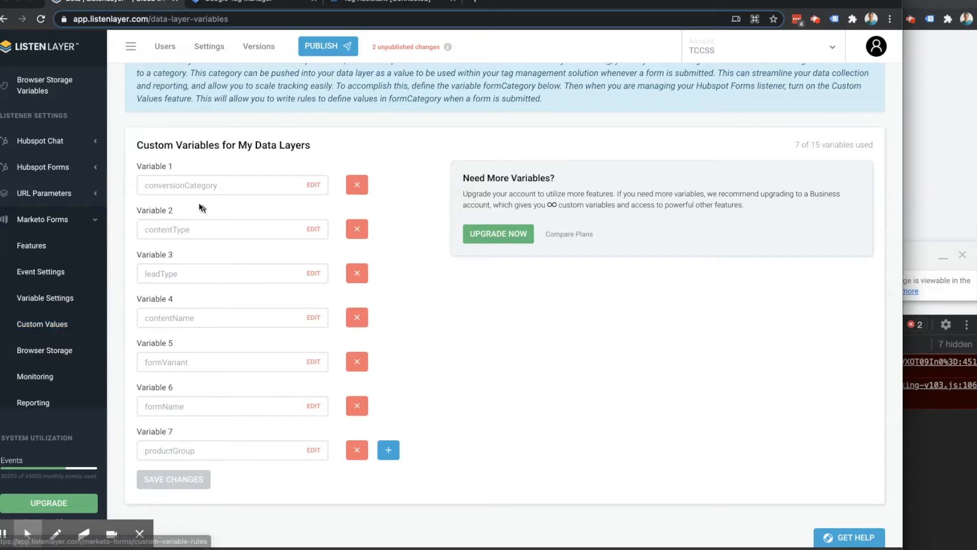
click(44, 326)
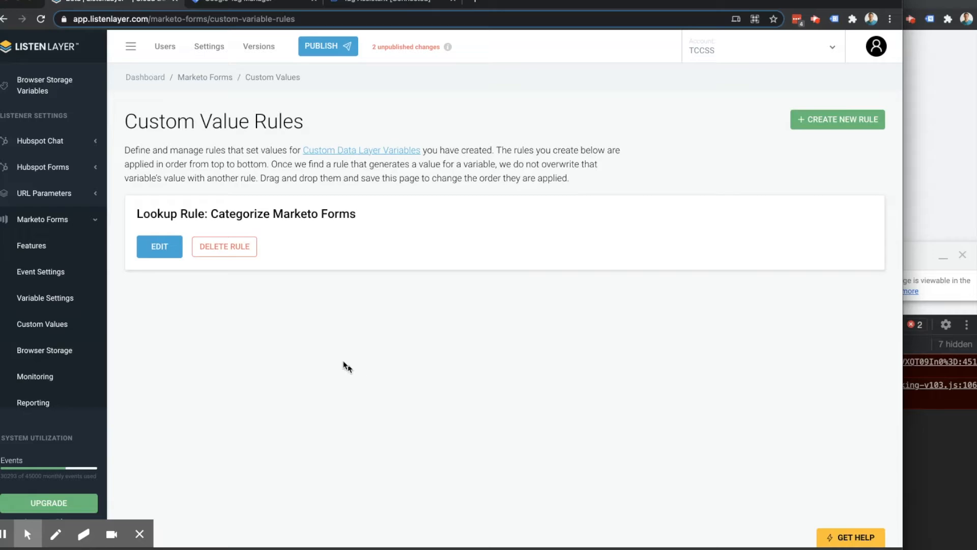
click(160, 252)
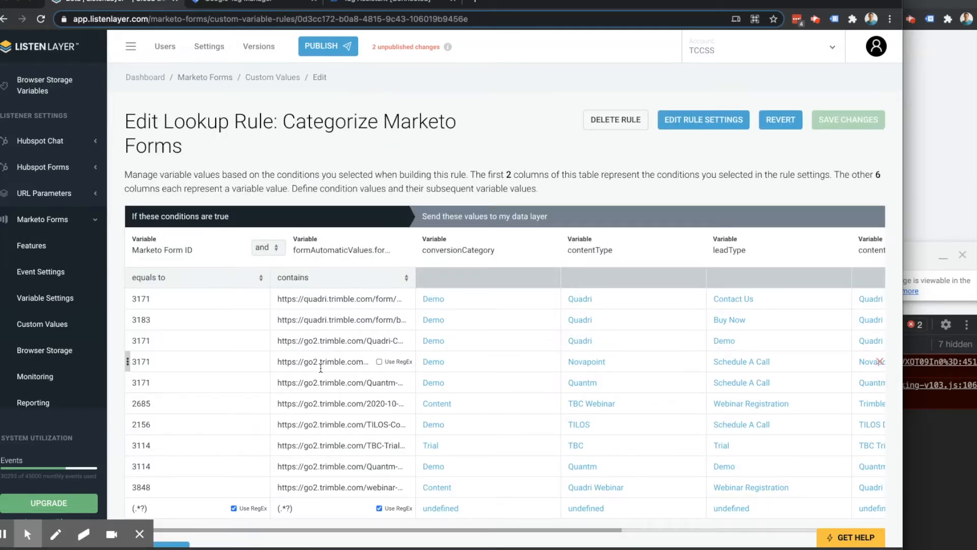
scroll(323, 369, down, 3)
scroll(324, 369, up, 3)
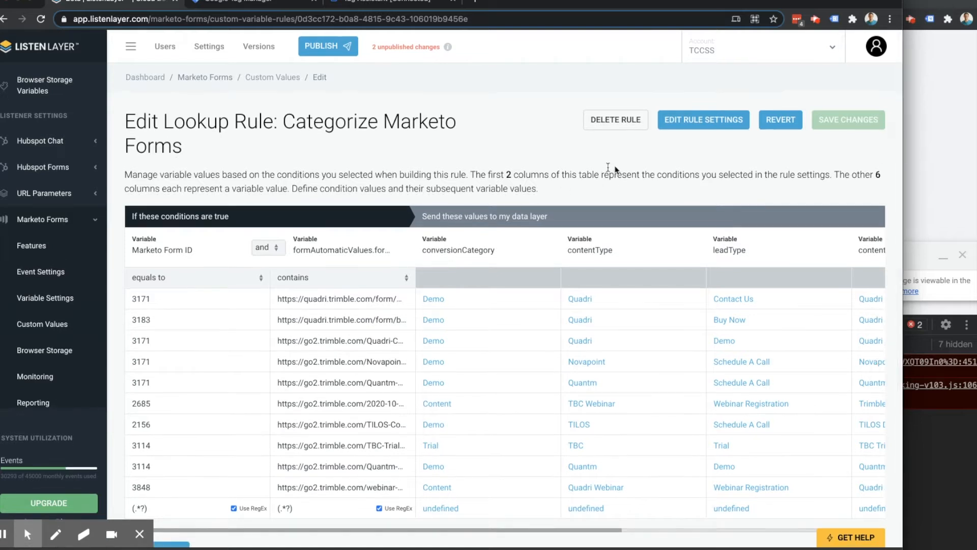
- Open the rule settings and review the condition fields, including the events available as conditions
click(704, 120)
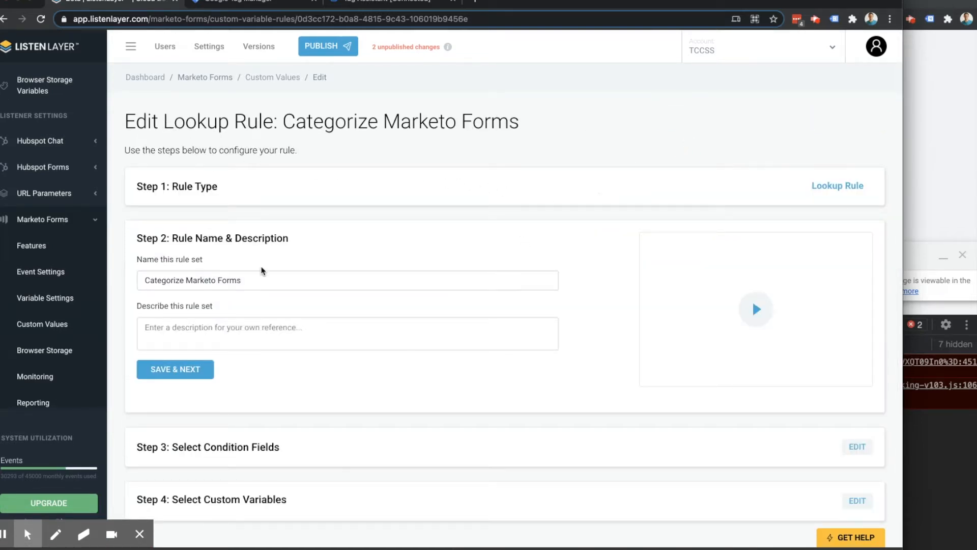
scroll(46, 315, down, 3)
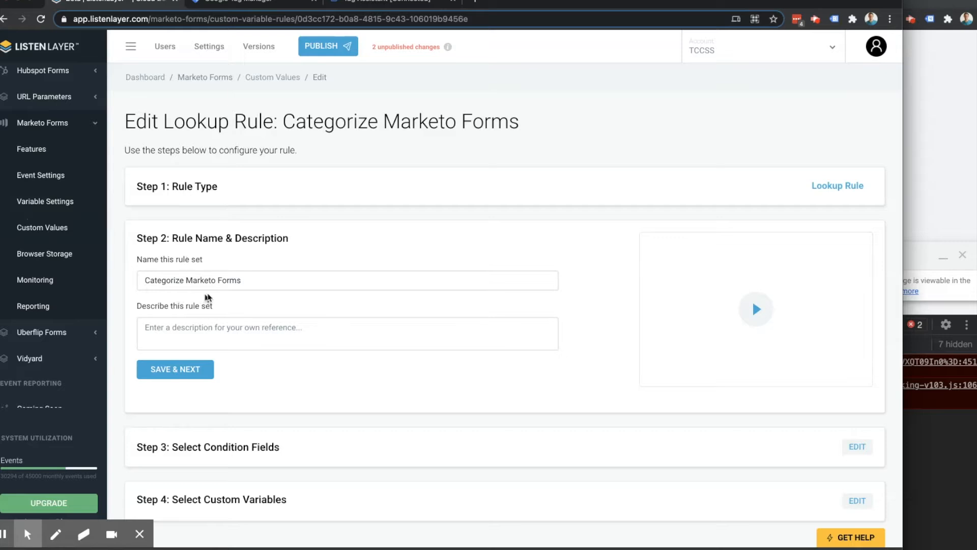
scroll(254, 306, down, 2)
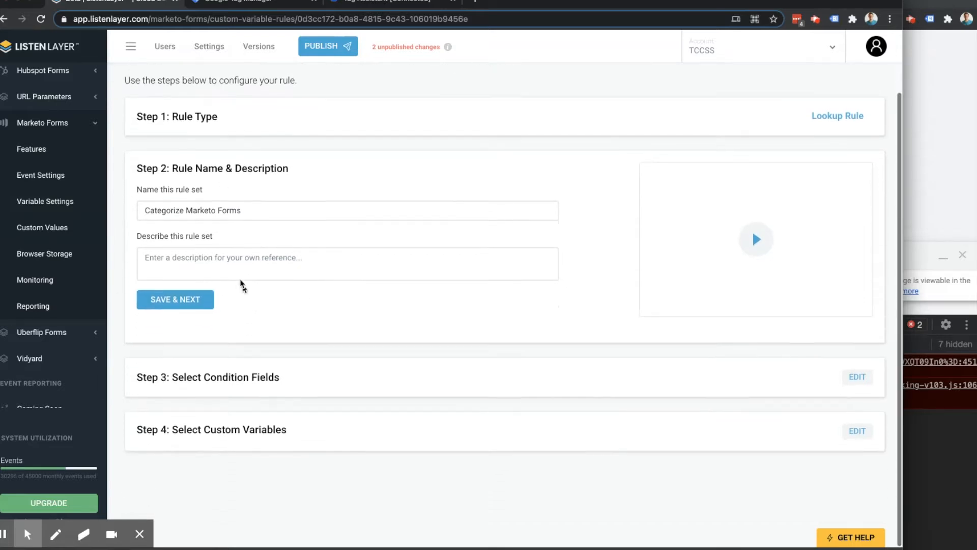
click(857, 377)
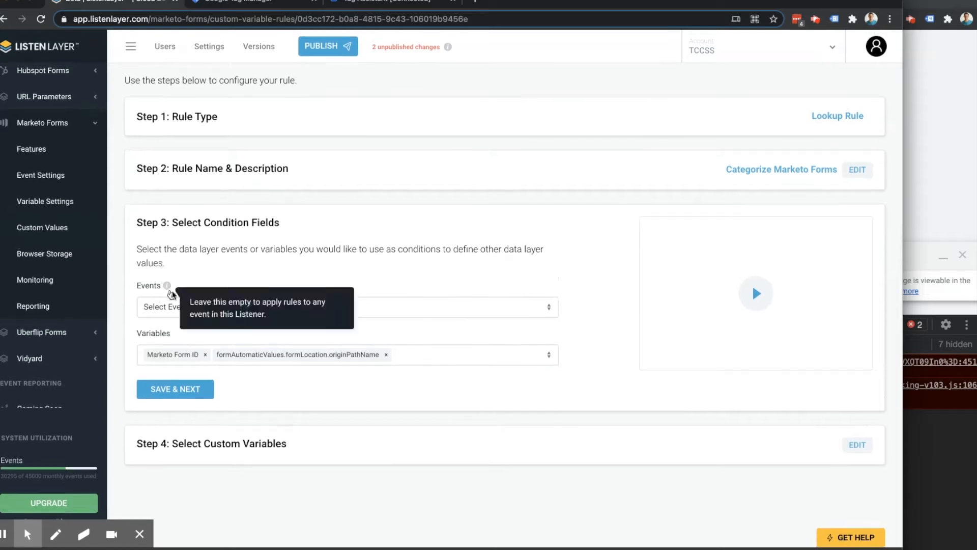
click(178, 308)
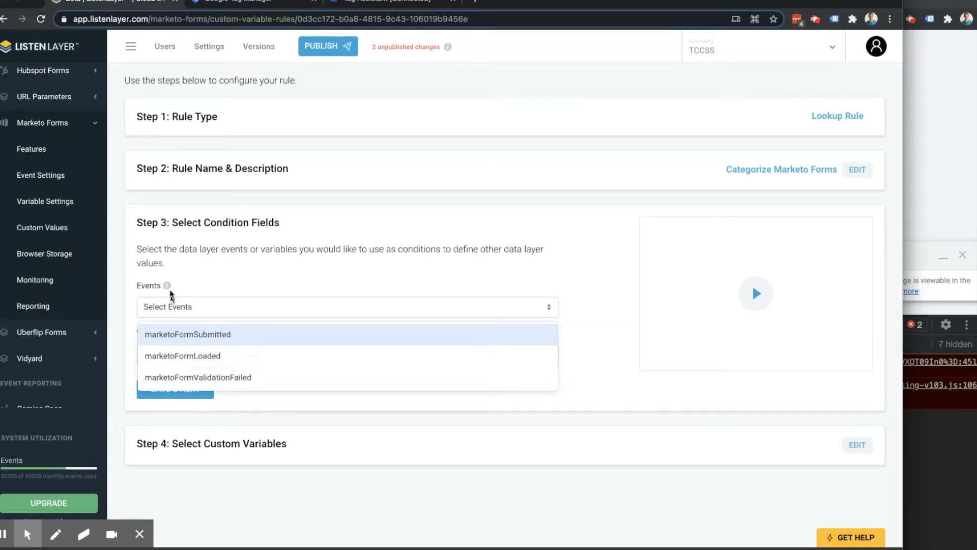
mouse_move(168, 290)
click(231, 282)
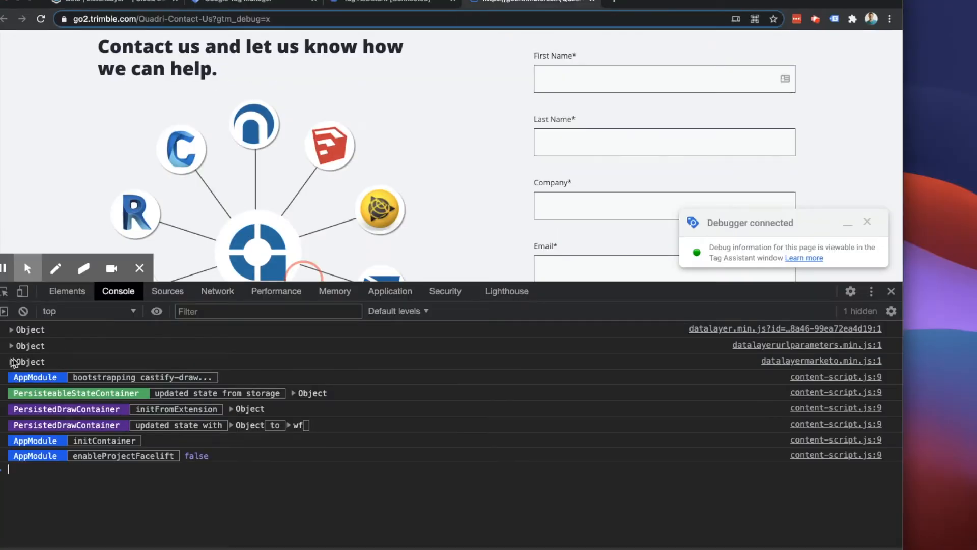
- On the Quadri contact page, expand the console's Marketo data layer object down to the formLocation values within formAutomaticValues
click(10, 362)
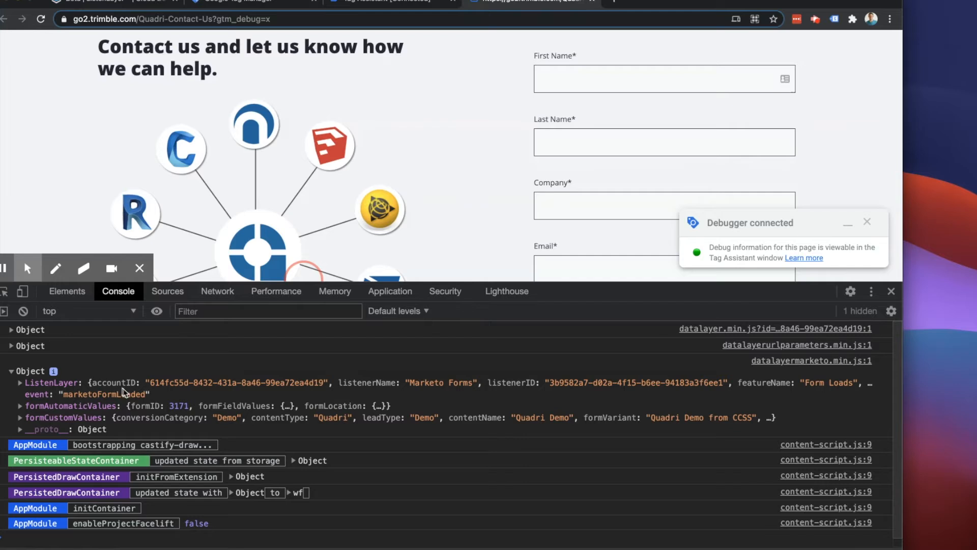
click(19, 405)
click(28, 441)
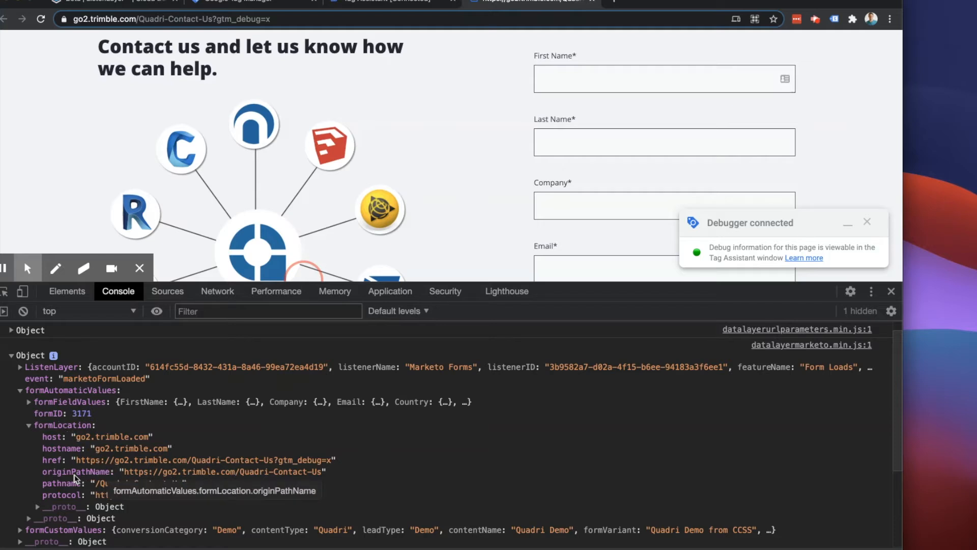
- Return to the lookup rule, save its condition fields and custom variables, and reopen its values table
click(103, 2)
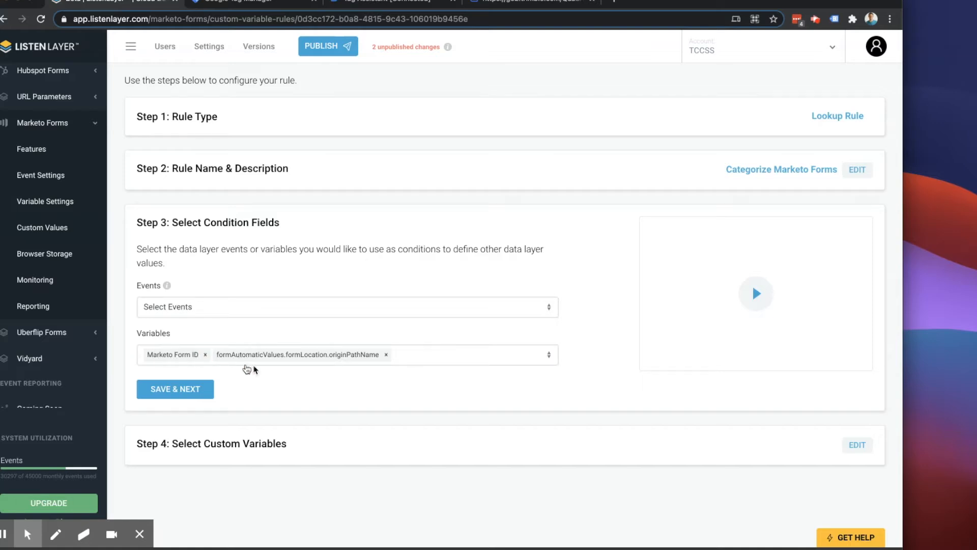
click(191, 387)
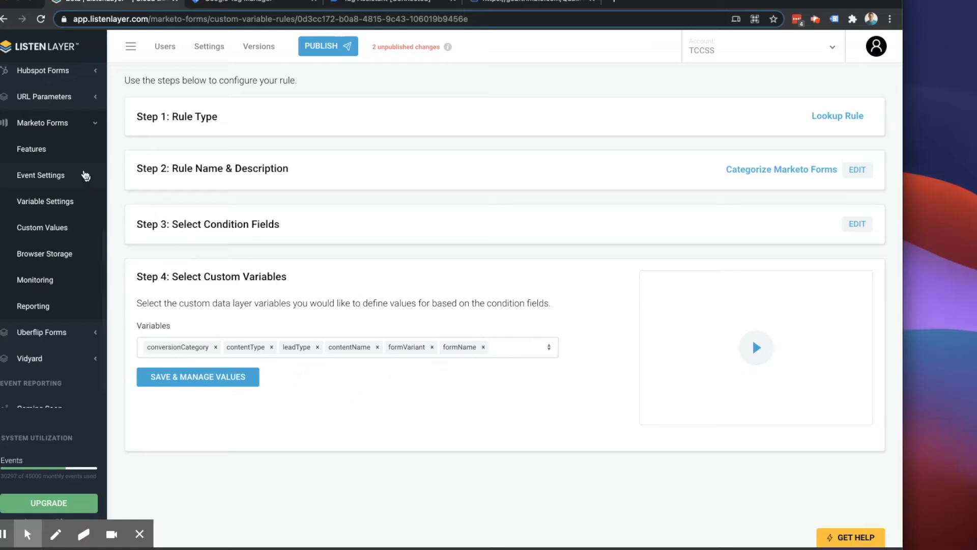
scroll(77, 173, up, 5)
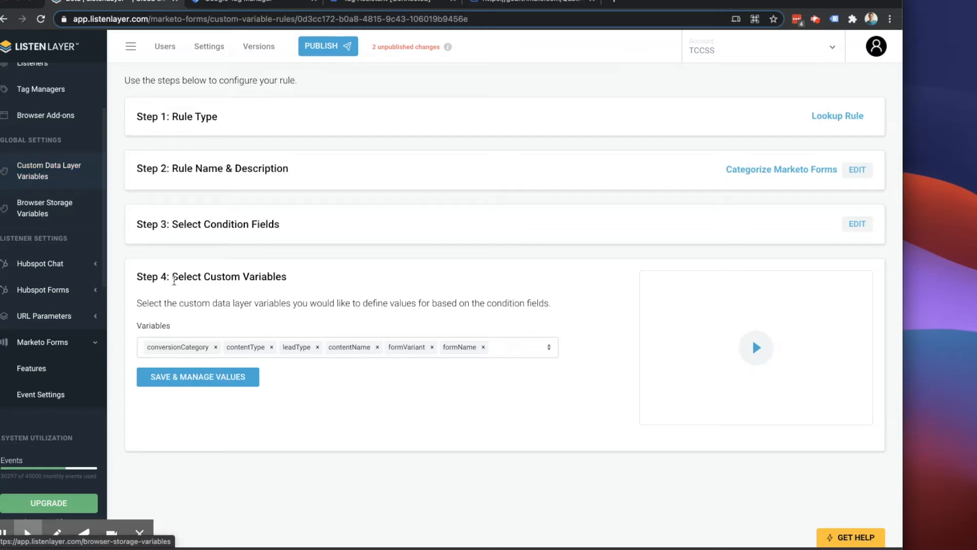
click(220, 376)
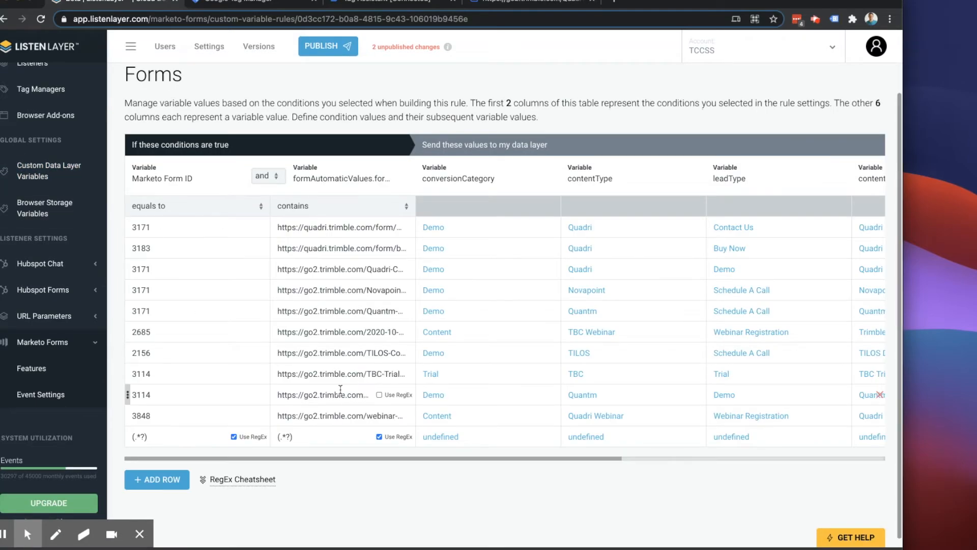
- Examine the lookup table's condition columns and the values each row sends to the data layer
scroll(305, 346, up, 2)
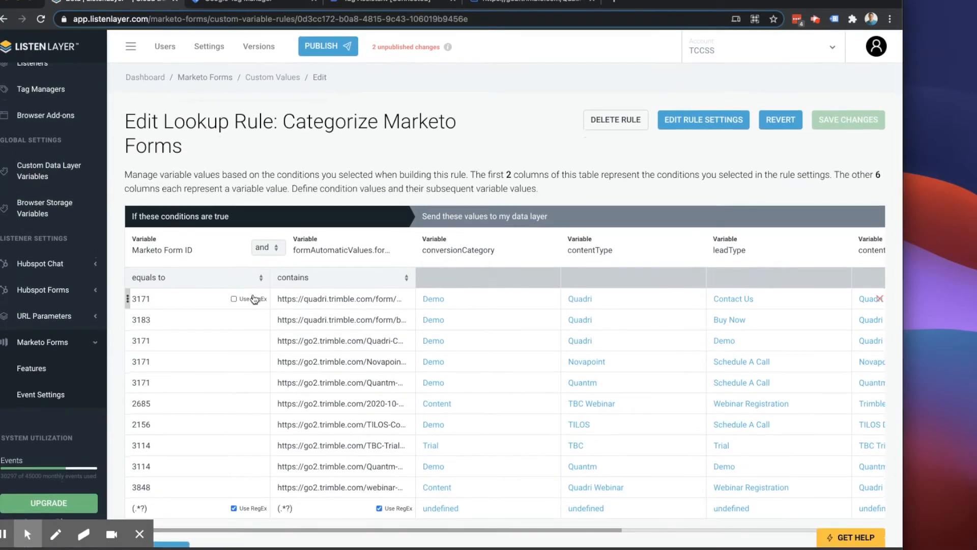
drag(241, 215, 131, 215)
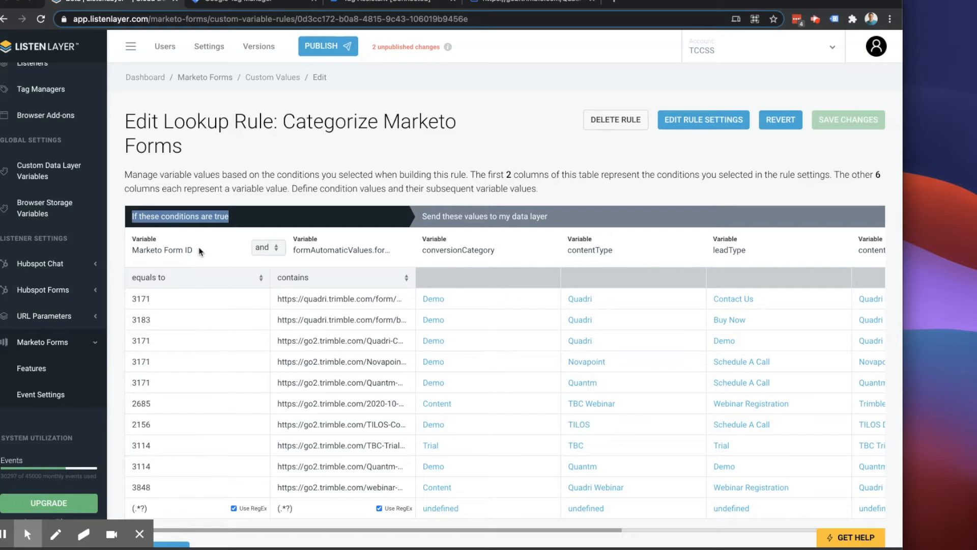
drag(200, 251, 128, 253)
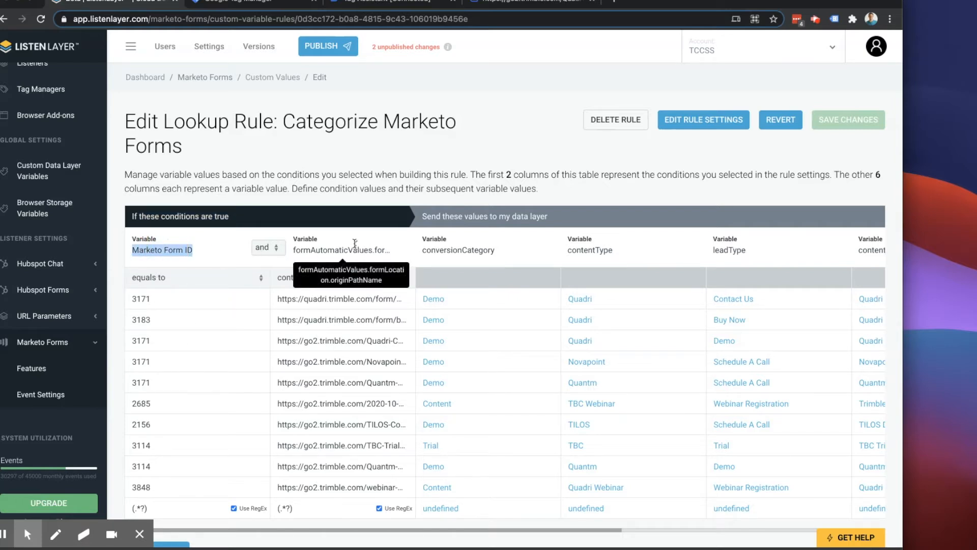
scroll(566, 233, right, 10)
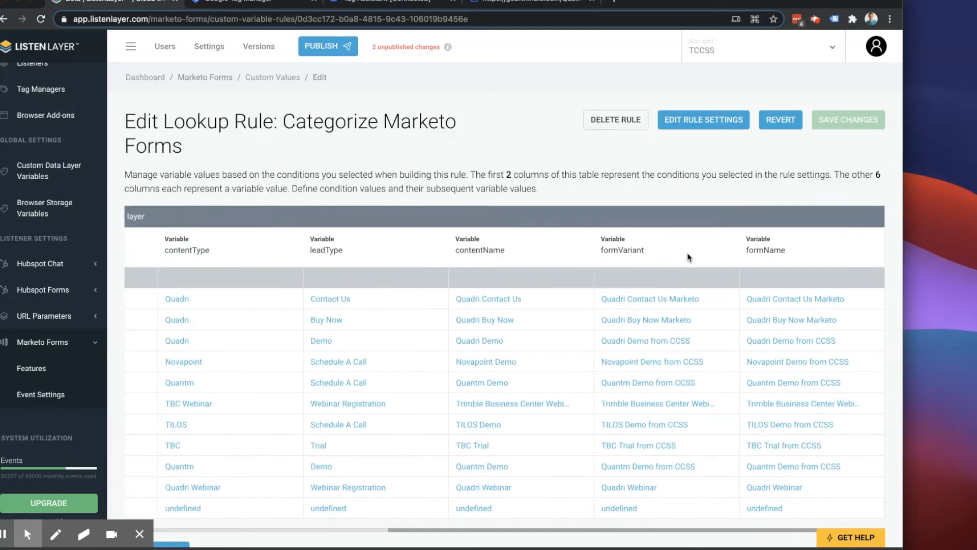
scroll(679, 257, left, 10)
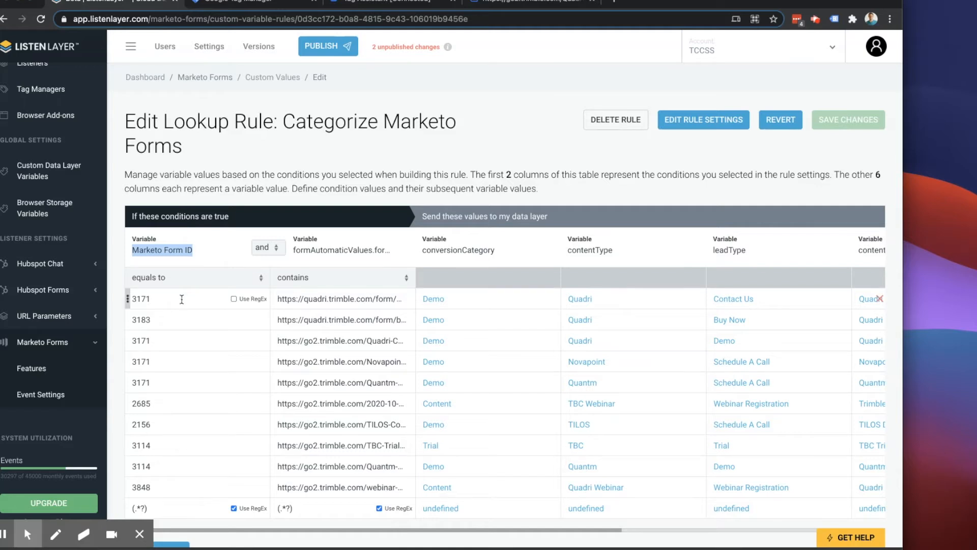
scroll(182, 289, down, 1)
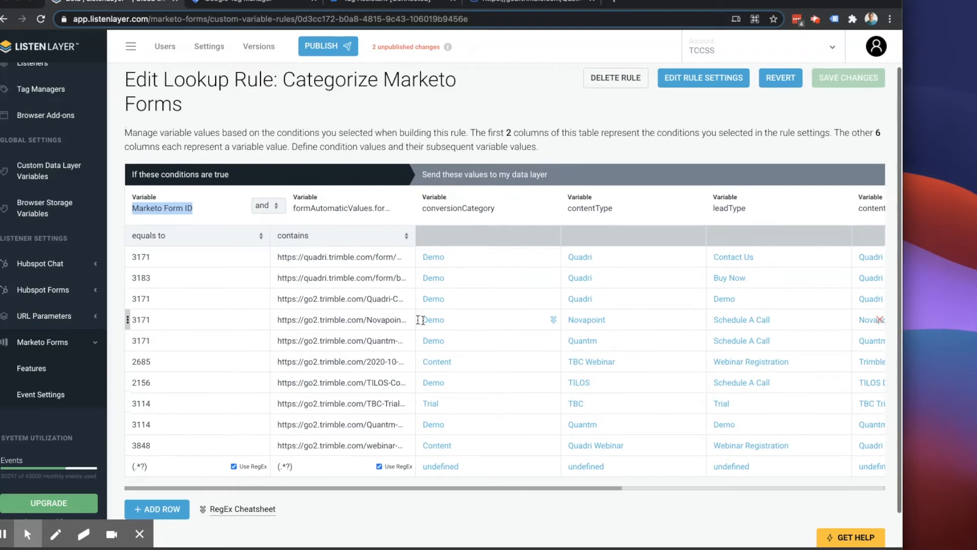
scroll(710, 319, right, 5)
scroll(711, 319, left, 5)
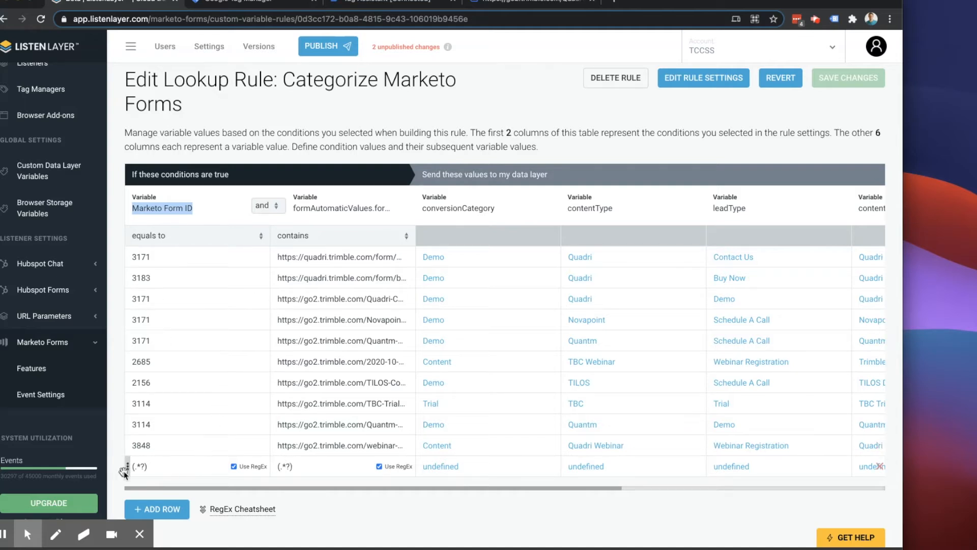
- Look up the wildcard pattern (.*?) in the RegEx Cheatsheet and compare it with the table's final row
click(128, 467)
click(239, 509)
scroll(244, 508, down, 2)
scroll(244, 509, down, 2)
drag(222, 364, 204, 362)
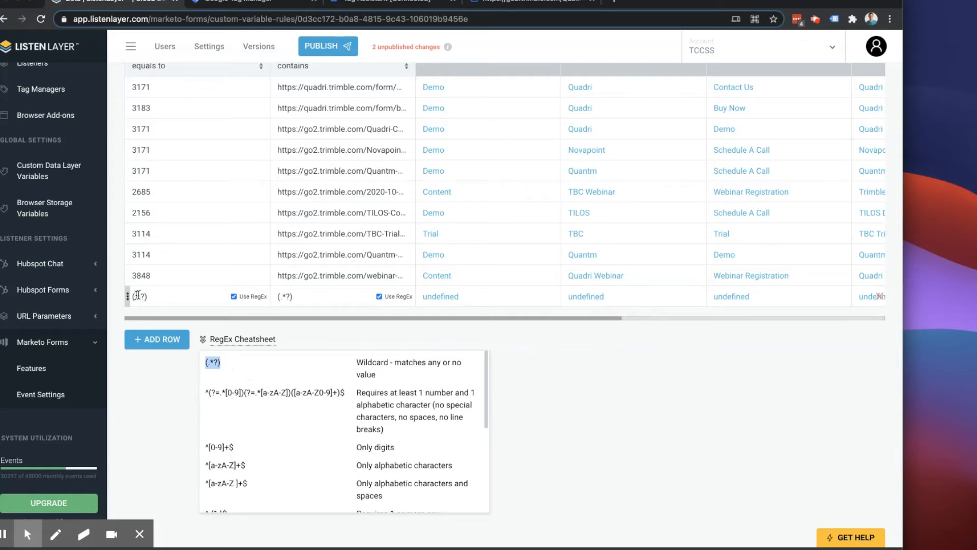
click(170, 308)
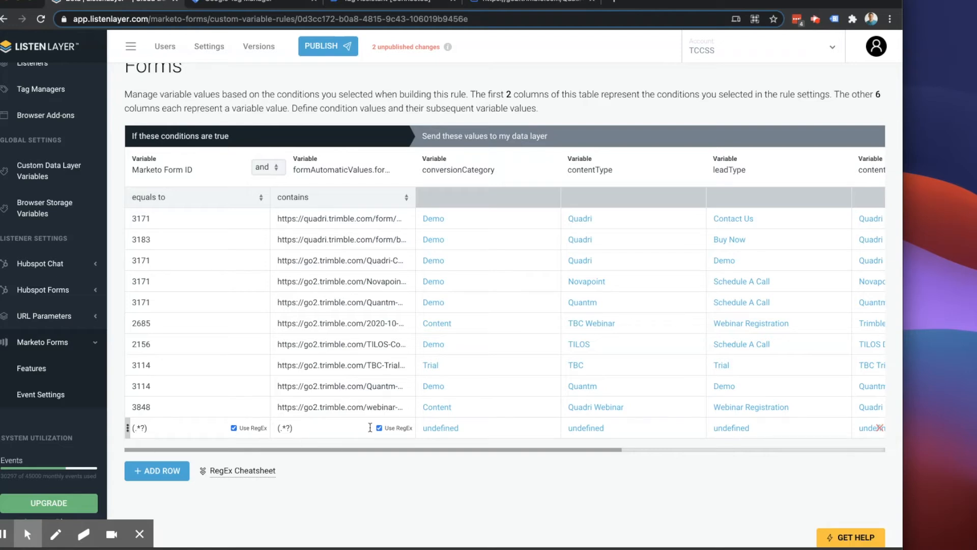
- In the wildcard row, extend the formName value to "undefined |" followed by the inserted Marketo Form ID data layer variable
scroll(370, 427, right, 2)
scroll(598, 428, right, 3)
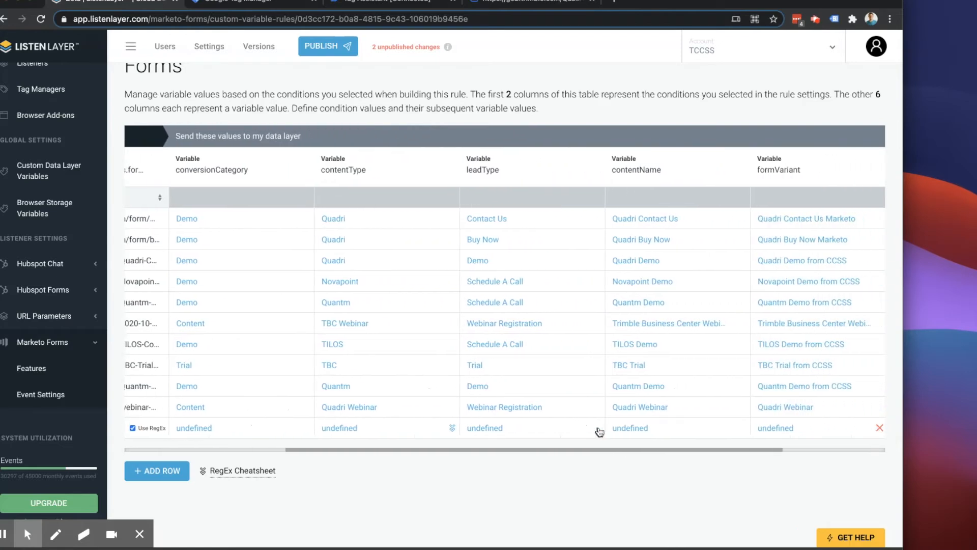
scroll(599, 432, right, 2)
scroll(600, 428, left, 5)
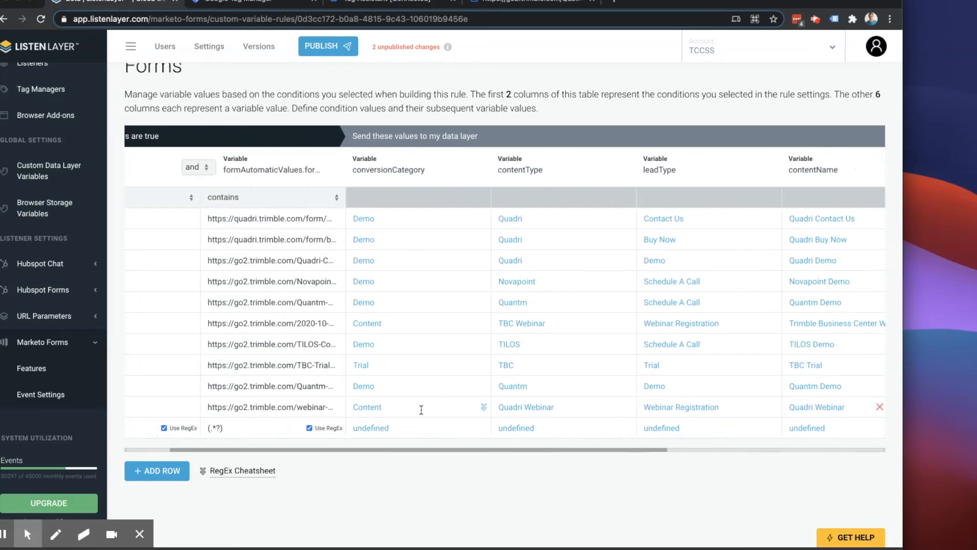
scroll(421, 410, right, 2)
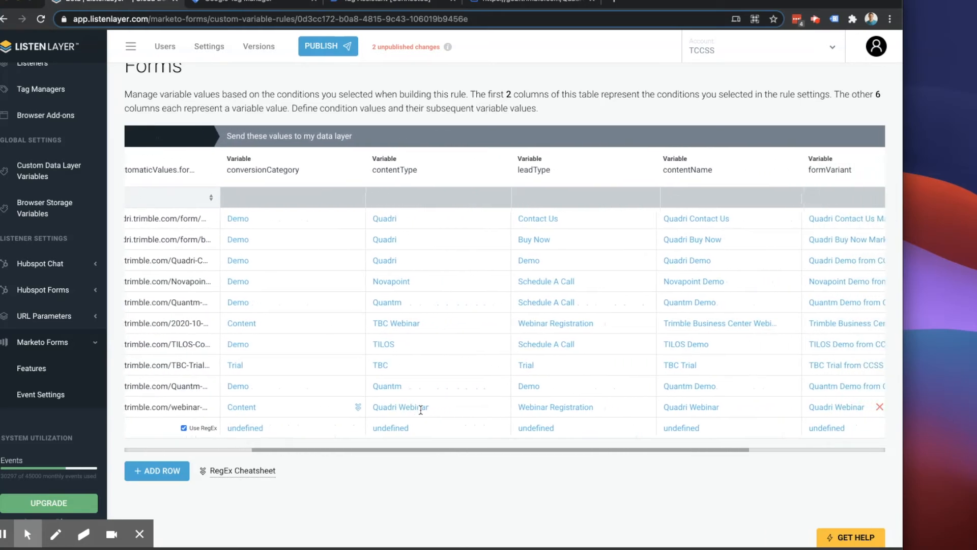
scroll(421, 409, right, 3)
click(811, 427)
click(869, 428)
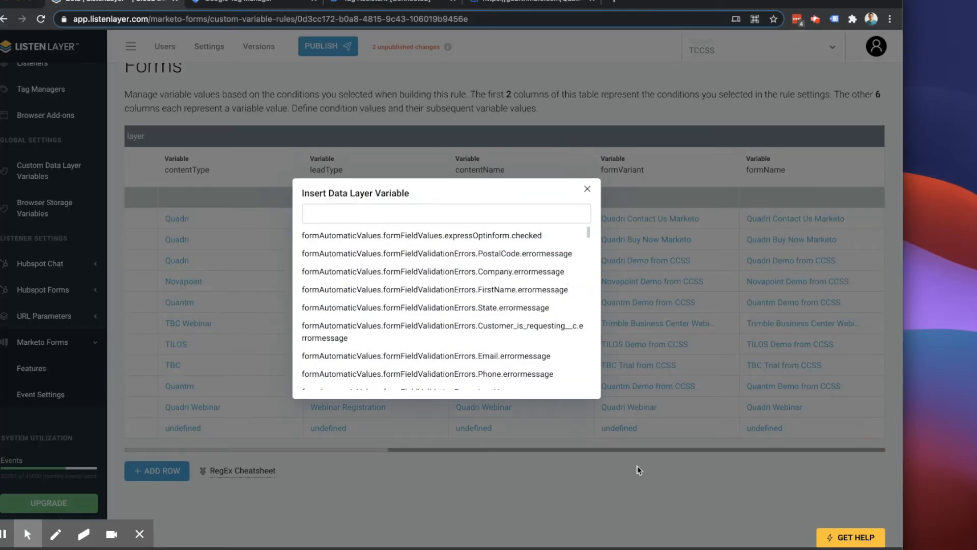
click(800, 427)
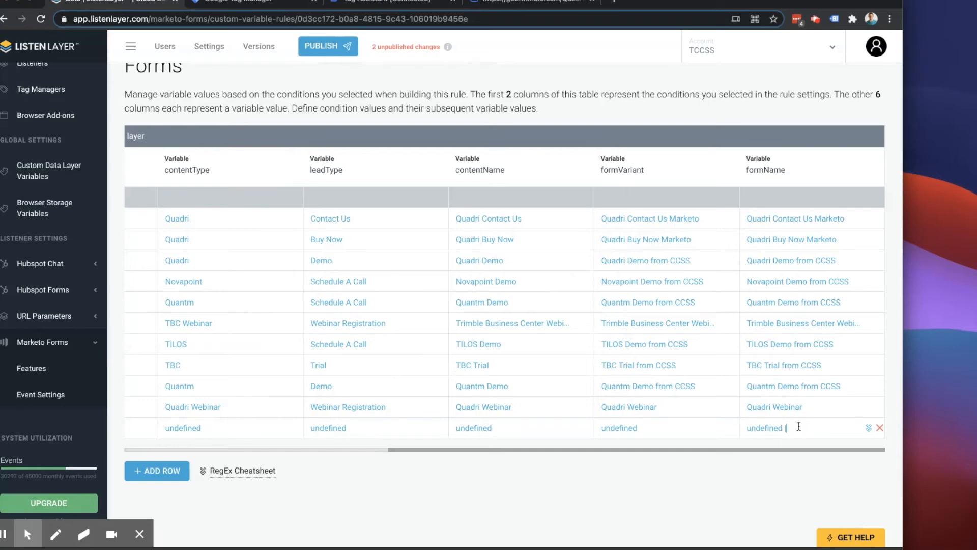
click(868, 428)
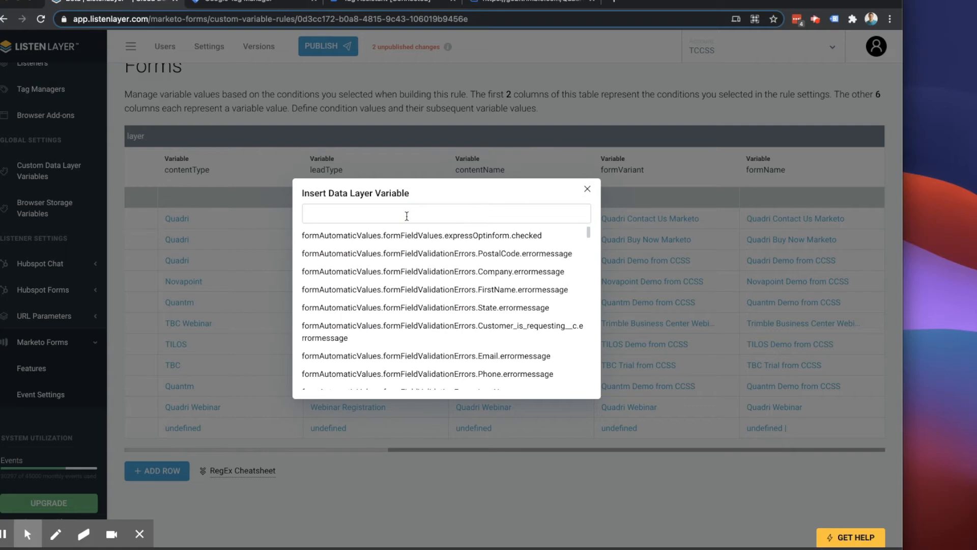
text(form l)
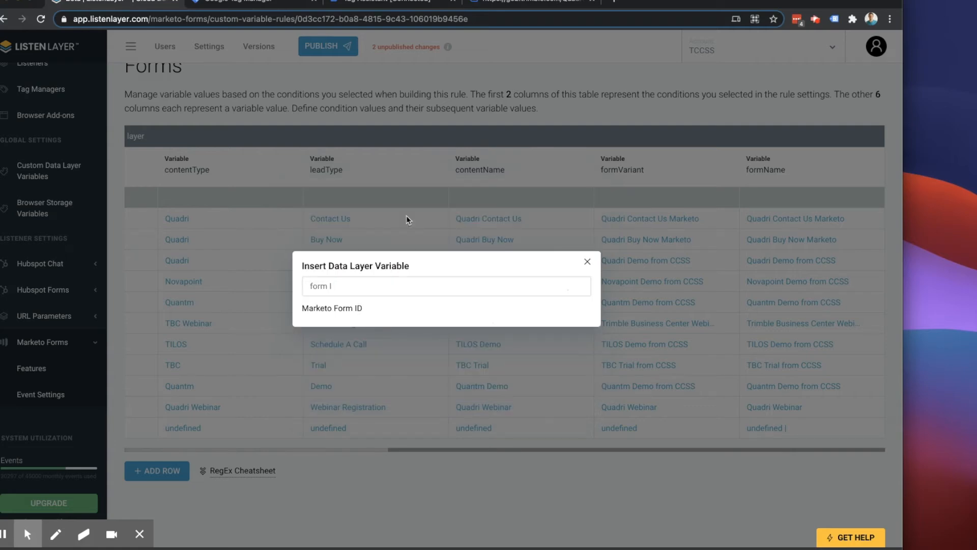
click(344, 309)
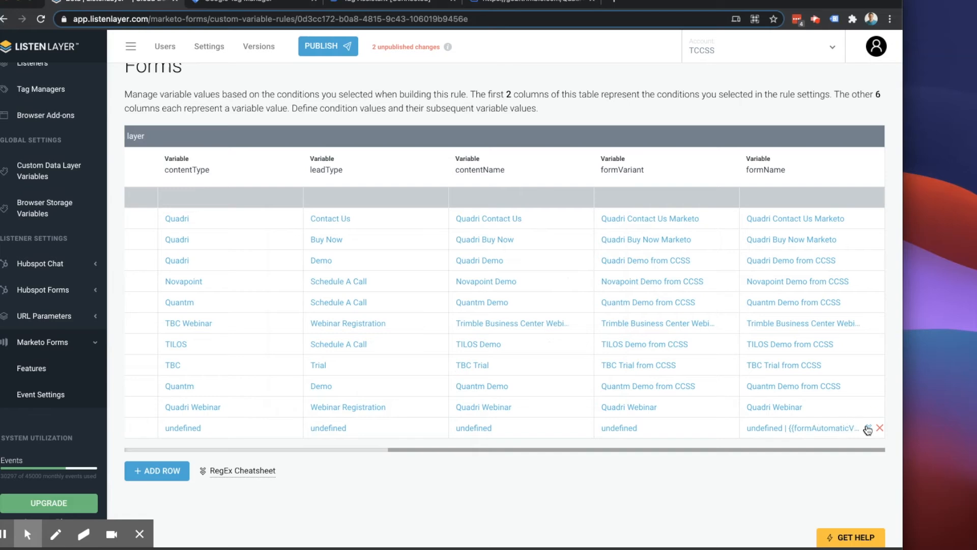
- Examine the data layer variables available for insertion in the wildcard row's formName value and search them for Form ID
click(868, 429)
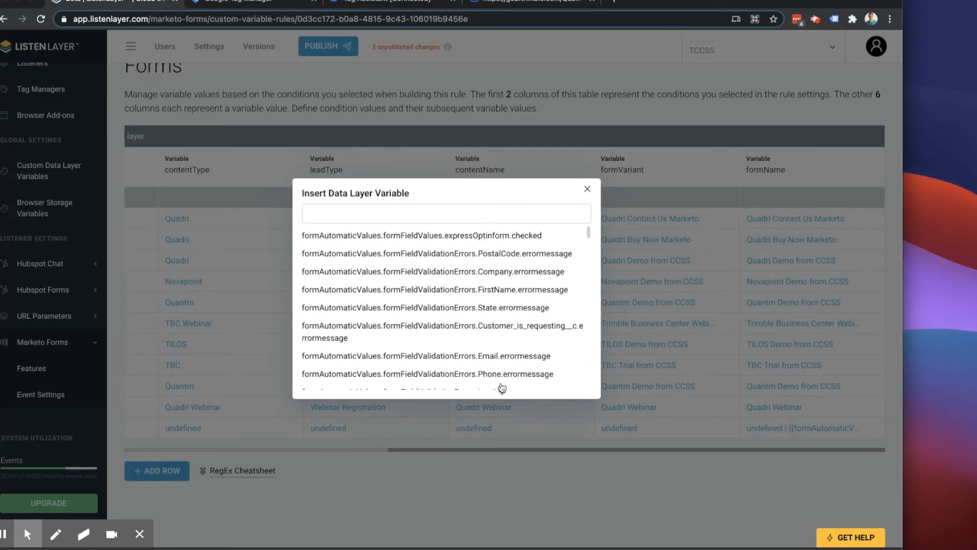
click(588, 191)
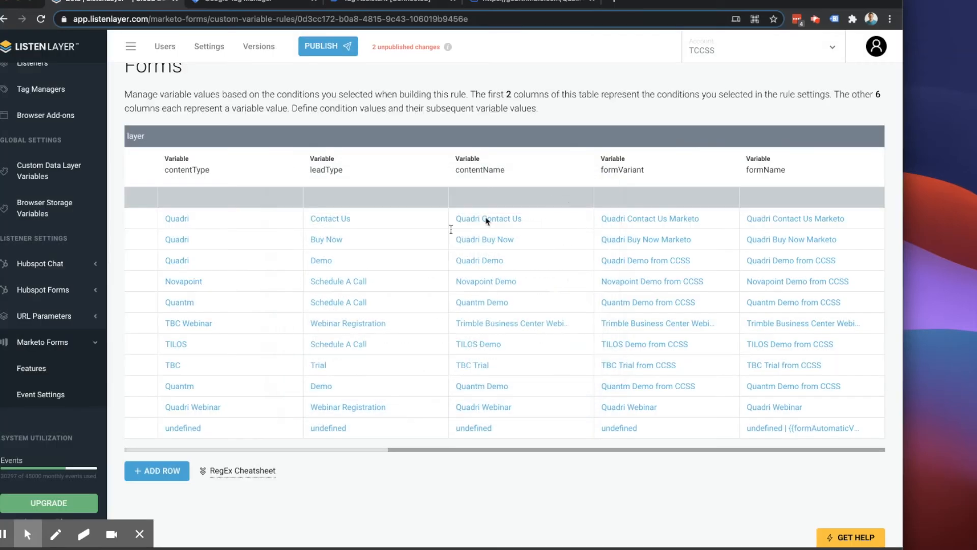
scroll(54, 322, down, 5)
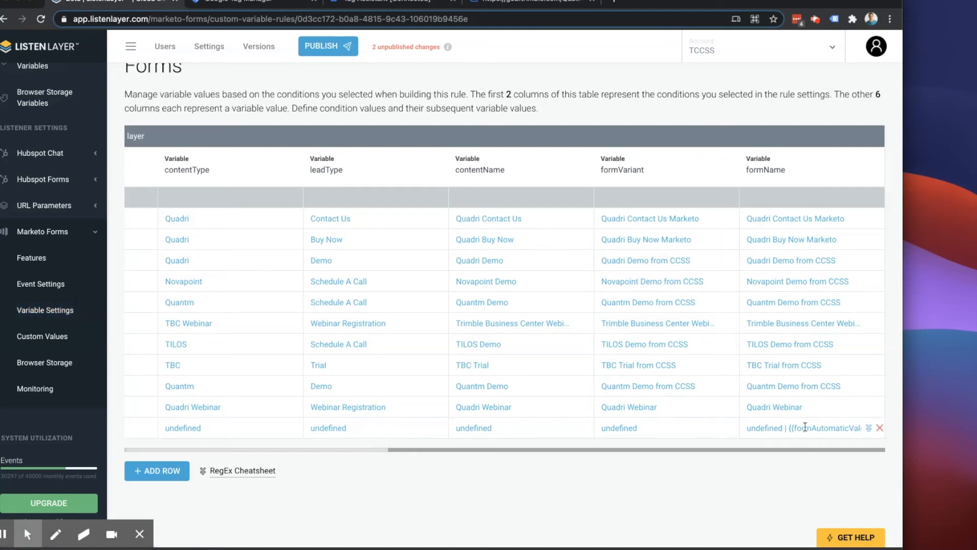
click(869, 427)
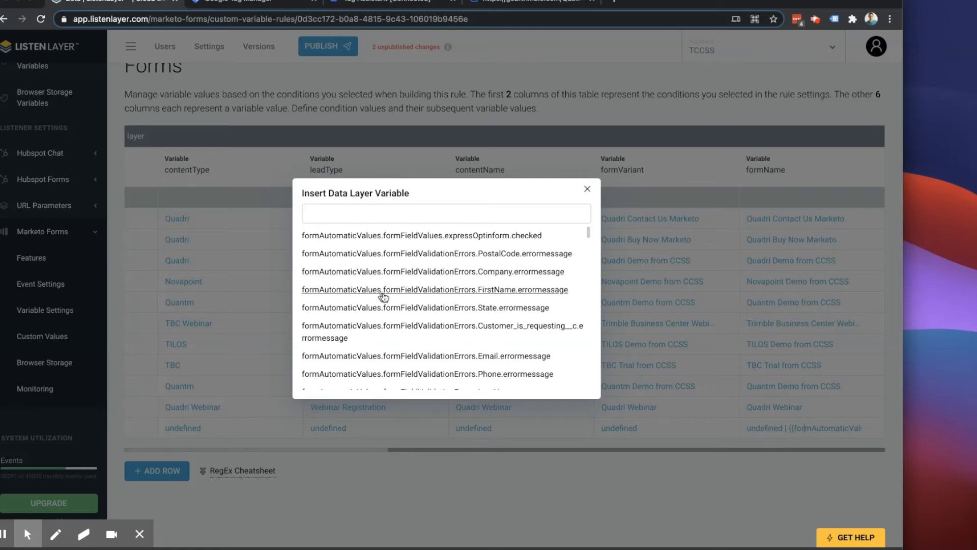
scroll(404, 357, down, 1)
scroll(403, 358, down, 10)
scroll(399, 357, down, 5)
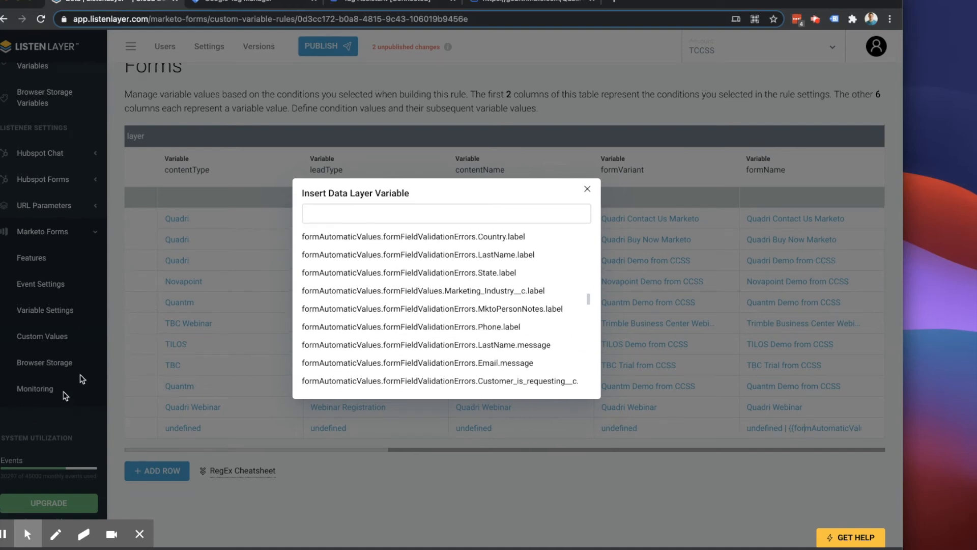
click(393, 214)
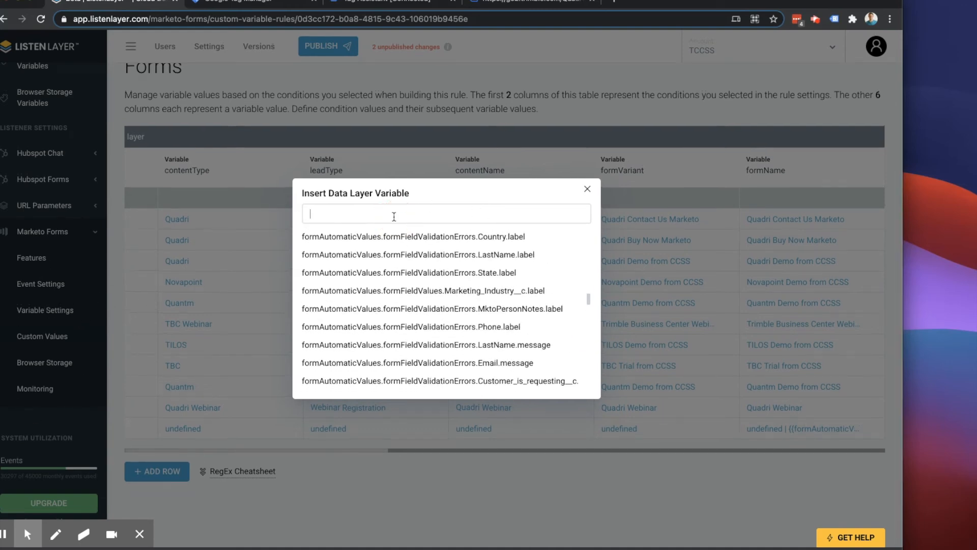
text(ID)
key(BackSpace)
text(orm ID)
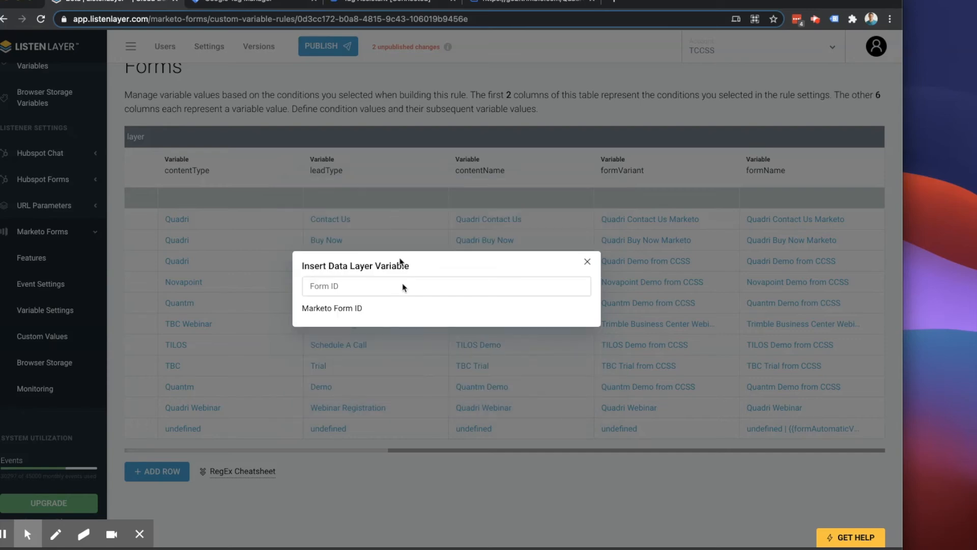
click(587, 263)
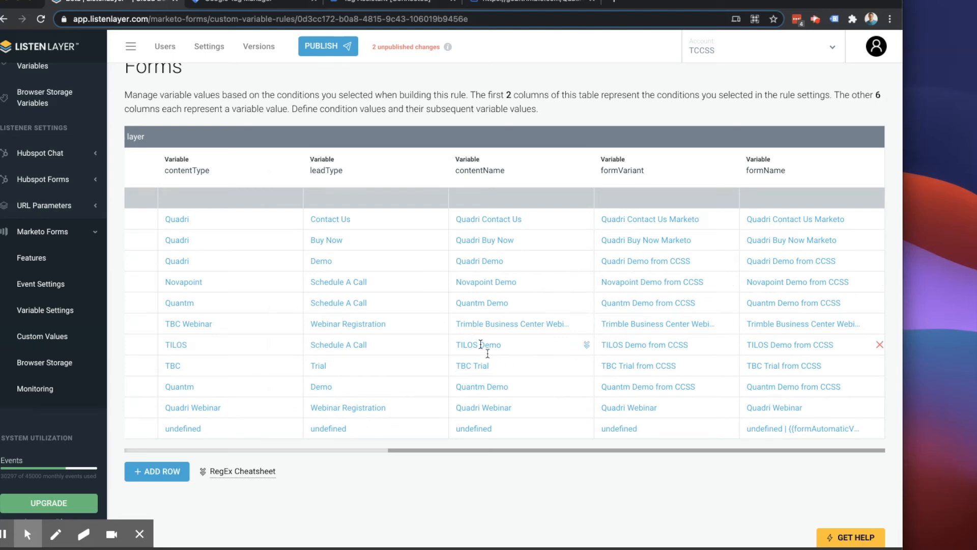
- Publish the pending changes as a version named Update Form ID
scroll(479, 339, left, 8)
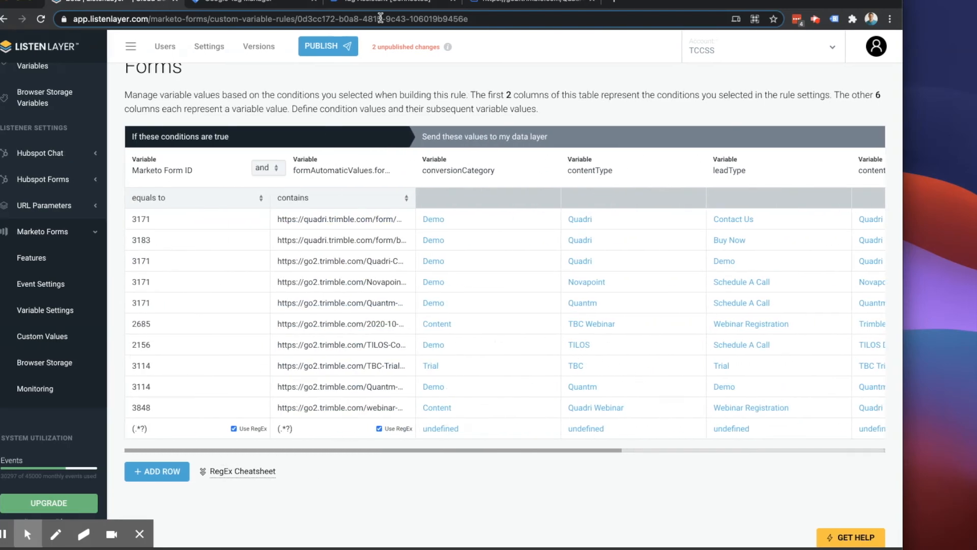
click(328, 45)
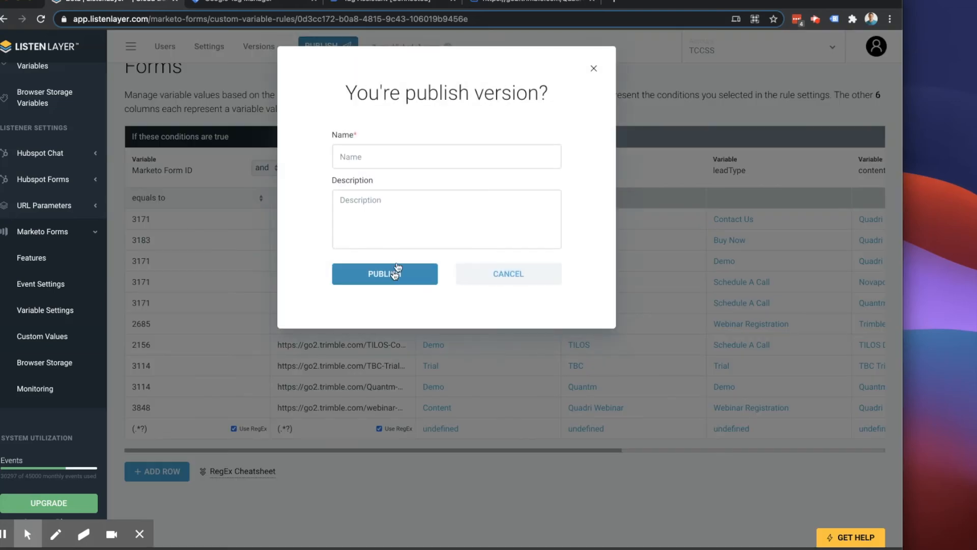
click(391, 158)
text(Update Form ID)
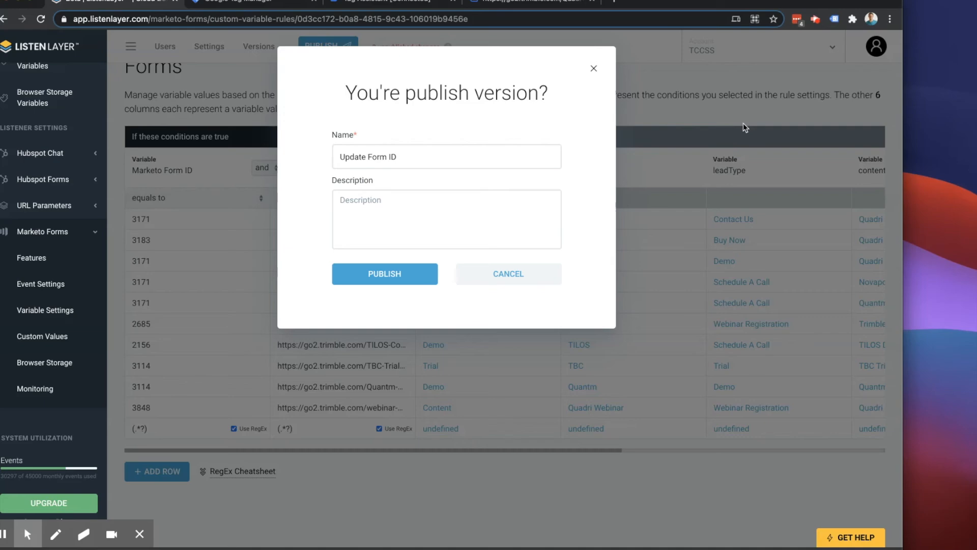
click(403, 276)
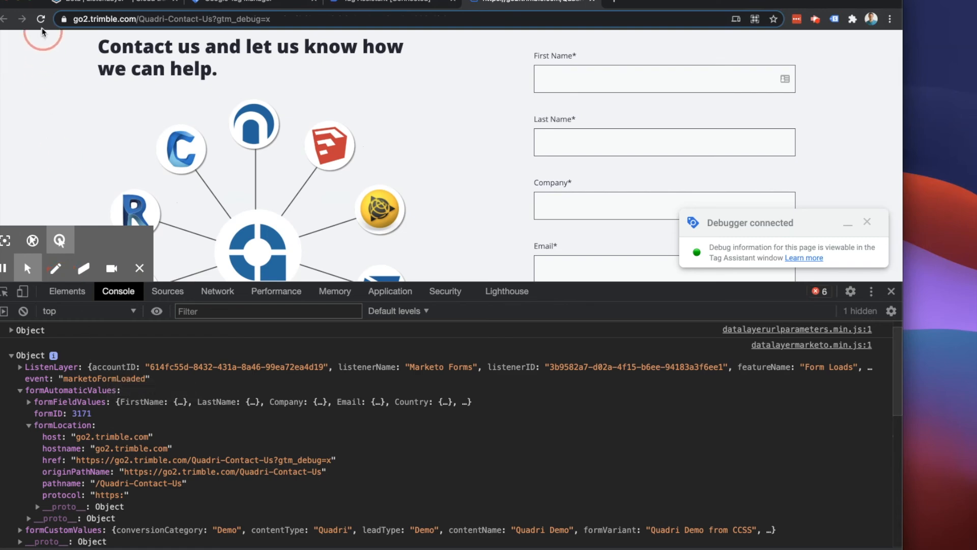
- Switch to the Quadri contact page, reload it, and expand formCustomValues inside the console's marketoFormLoaded event
right_click(41, 19)
click(54, 74)
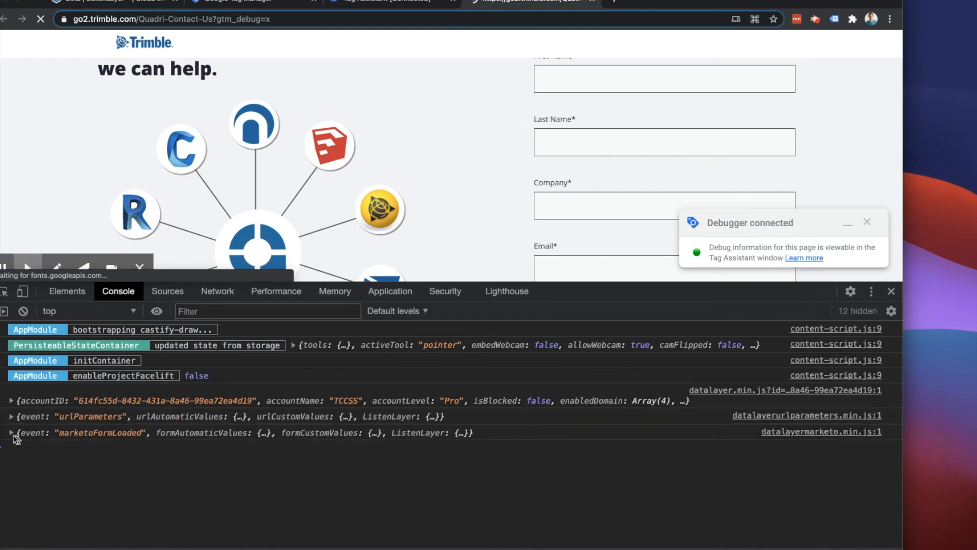
click(11, 433)
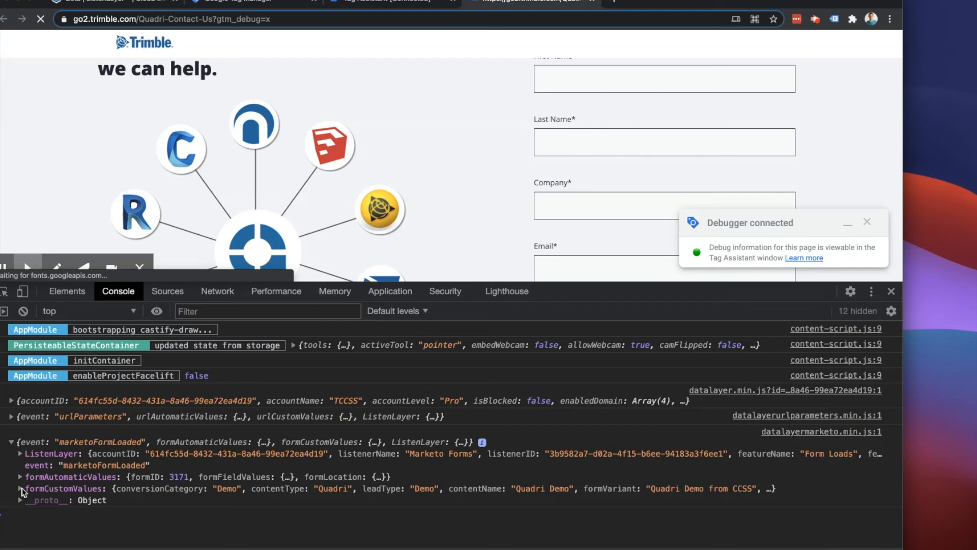
click(20, 488)
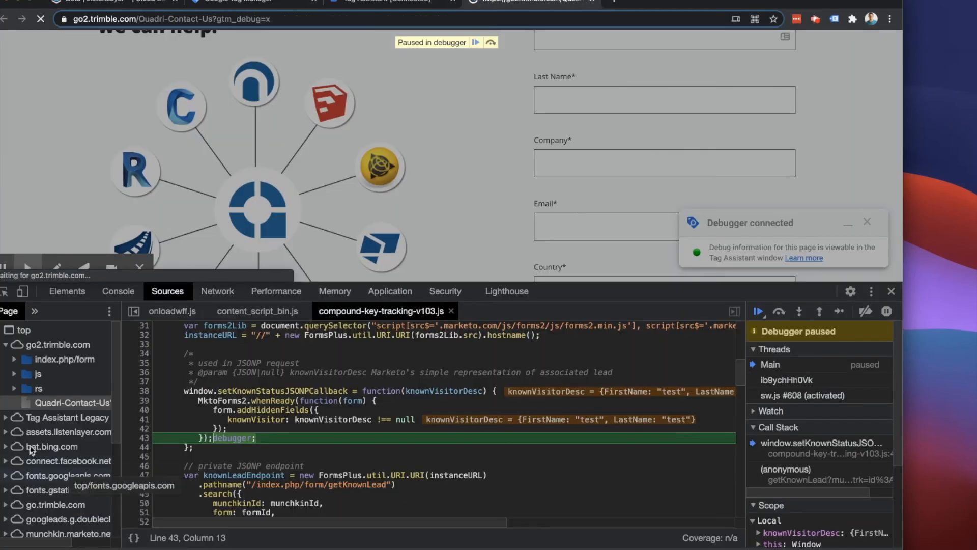
click(118, 291)
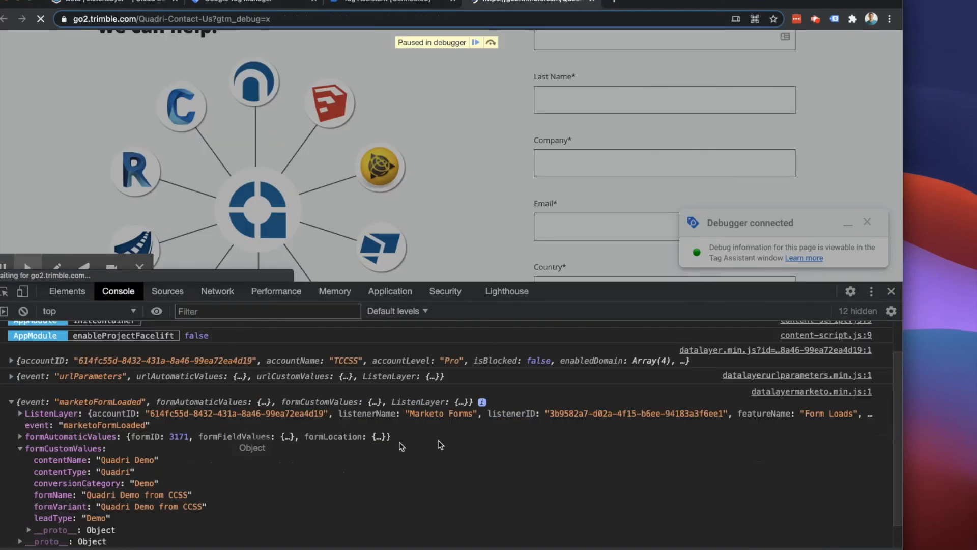
scroll(201, 452, down, 1)
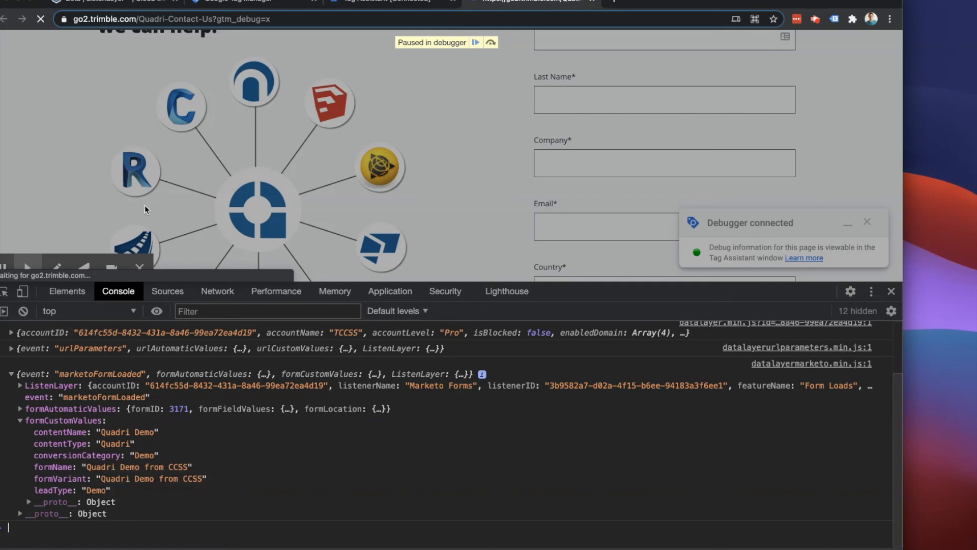
- Copy the property path of conversionCategory from formCustomValues in the console
right_click(64, 459)
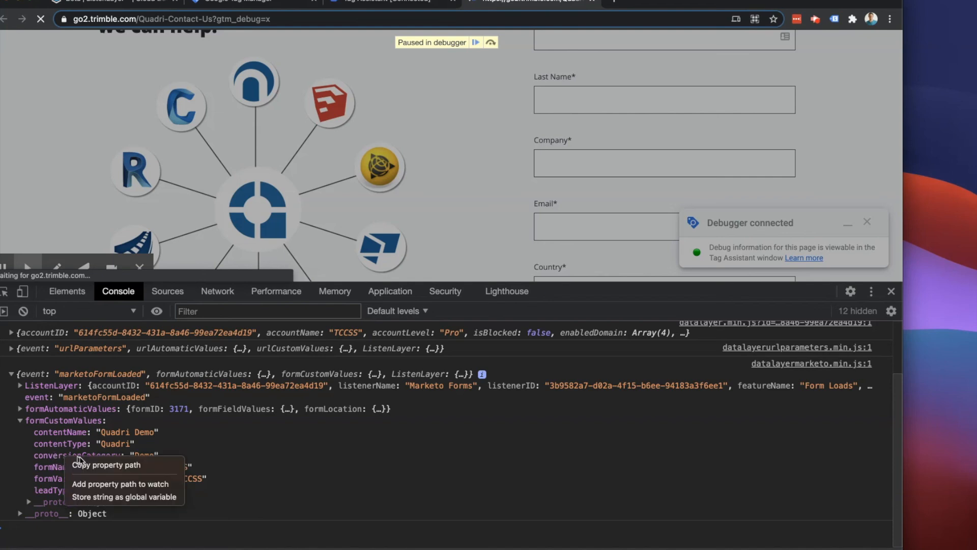
click(80, 463)
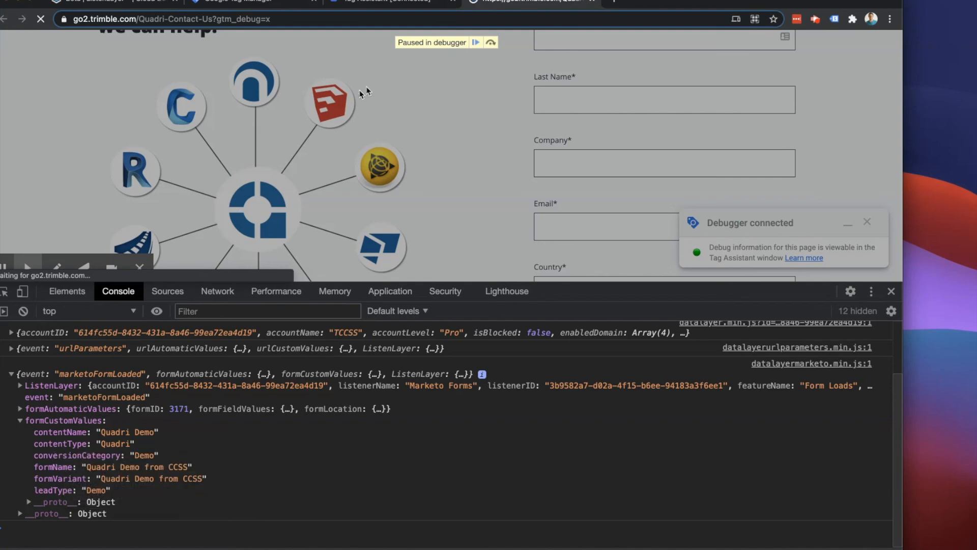
right_click(74, 458)
click(125, 467)
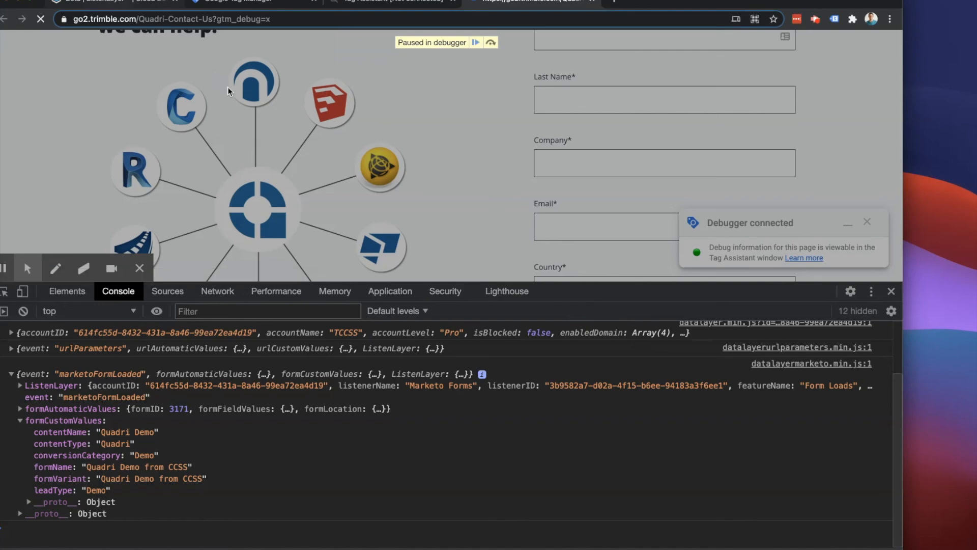
- Return to ListenLayer and open the Custom Values rules for Marketo Forms
click(110, 5)
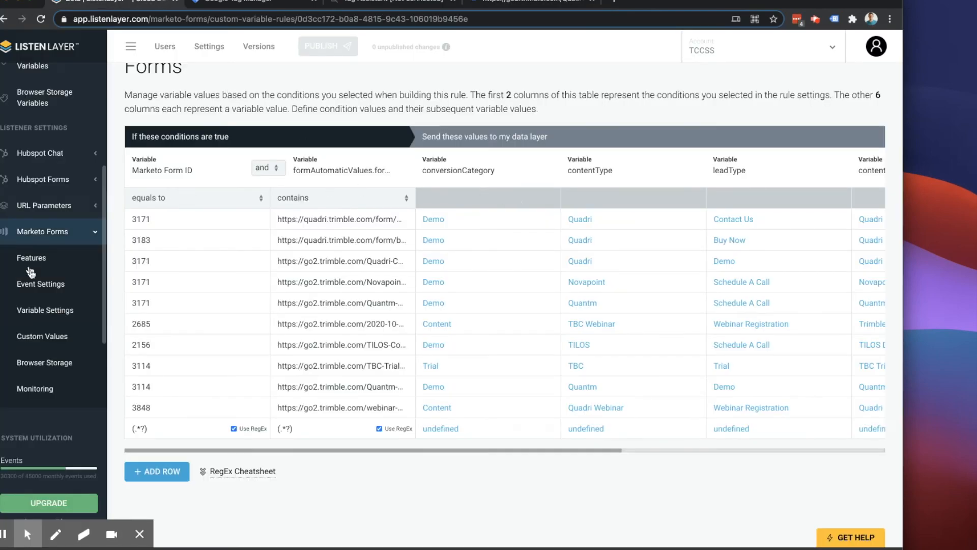
click(40, 337)
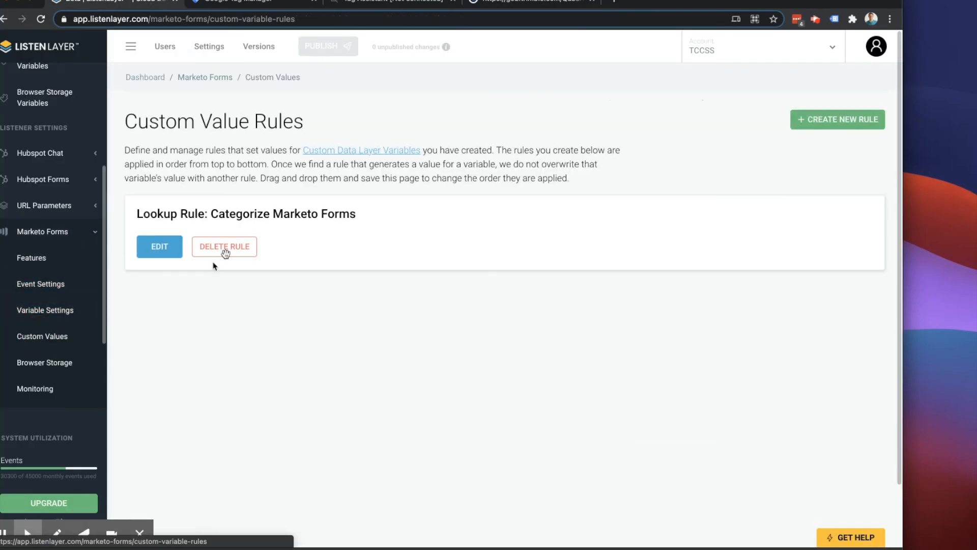